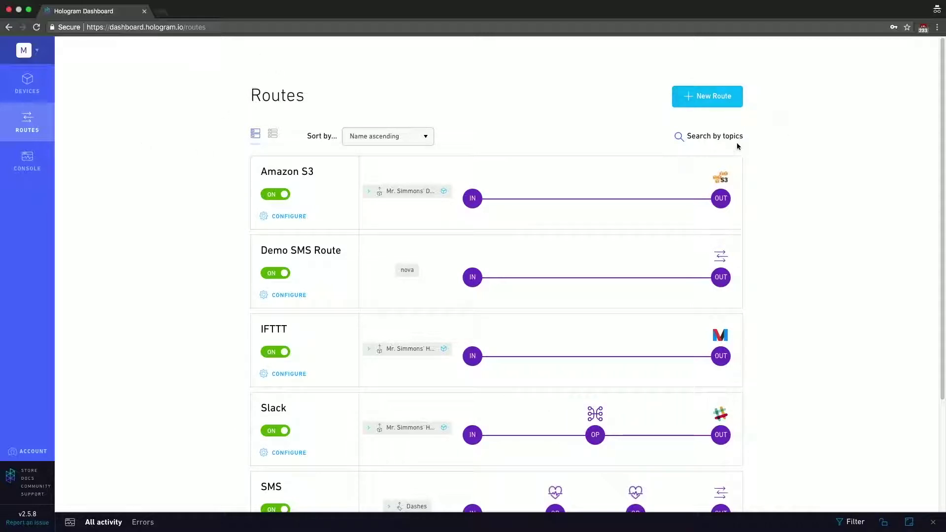
{"action": "left_click", "coordinate": [395, 138]}
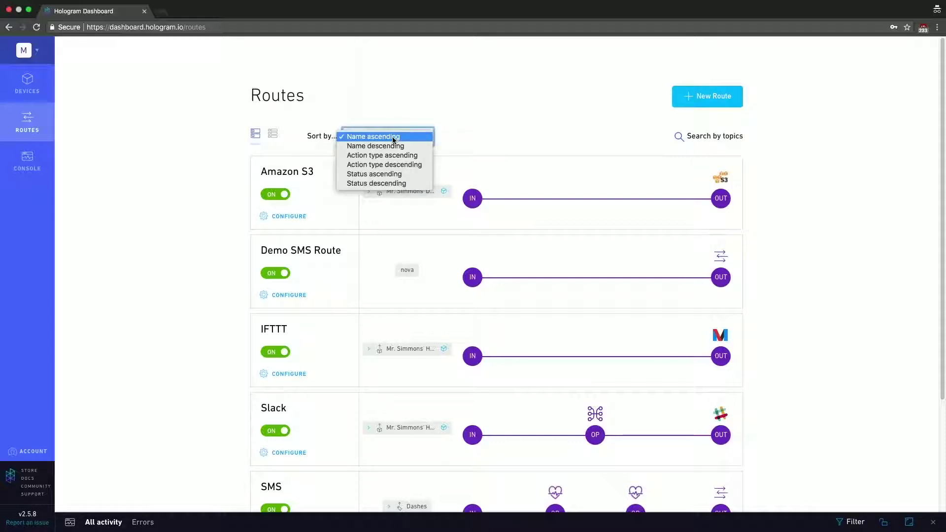
{"action": "left_click", "coordinate": [495, 107]}
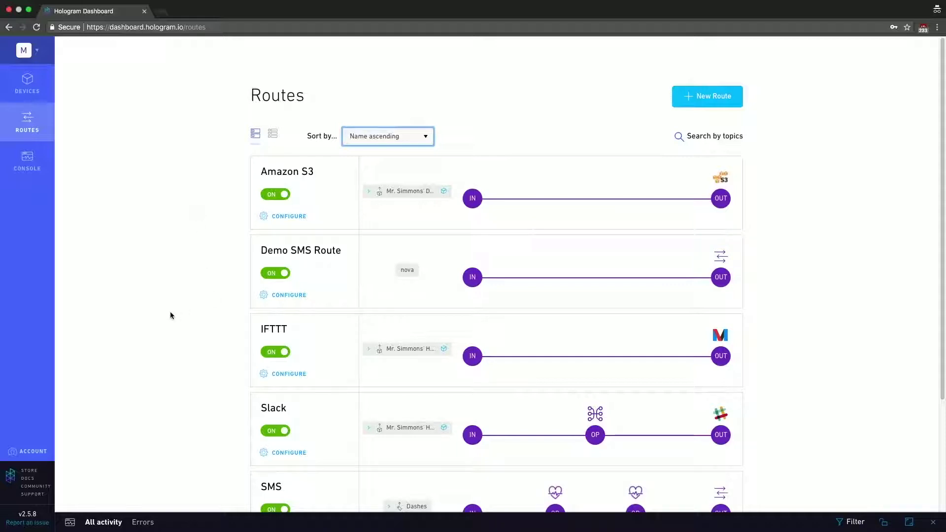
{"action": "scroll", "coordinate": [170, 313], "scroll_direction": "down", "scroll_amount": 3}
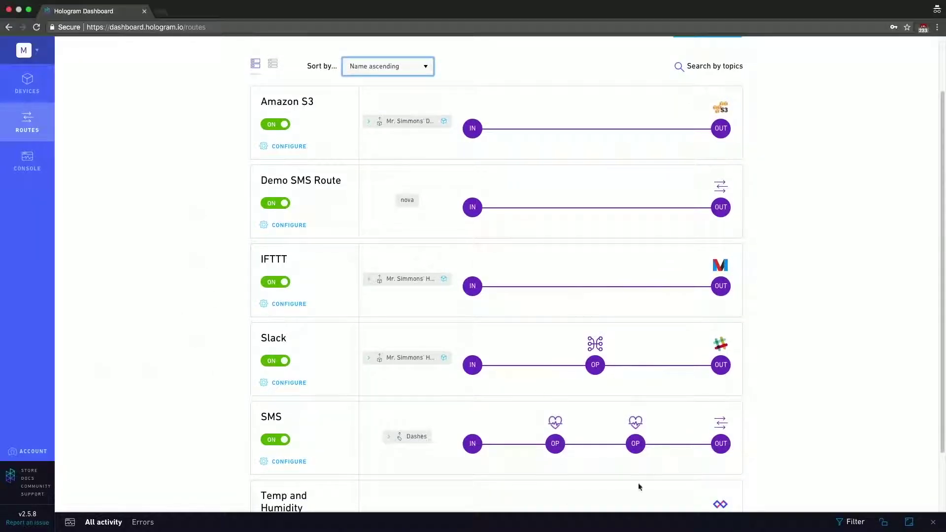
{"action": "scroll", "coordinate": [559, 370], "scroll_direction": "up", "scroll_amount": 3}
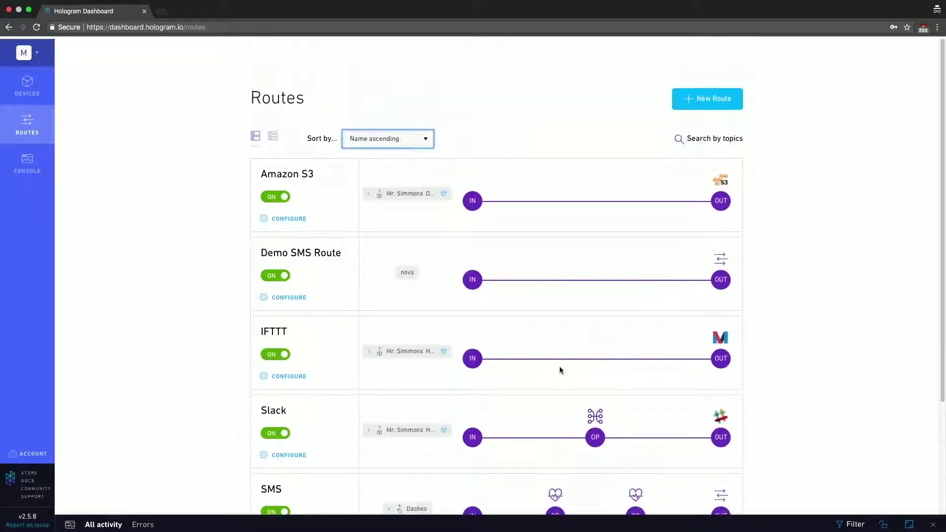
{"action": "left_click", "coordinate": [273, 135]}
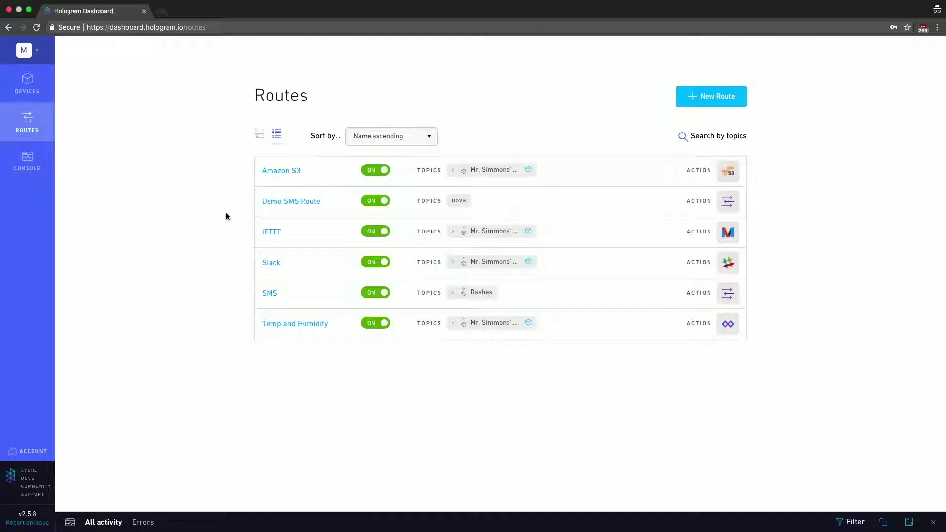
{"action": "left_click", "coordinate": [260, 134]}
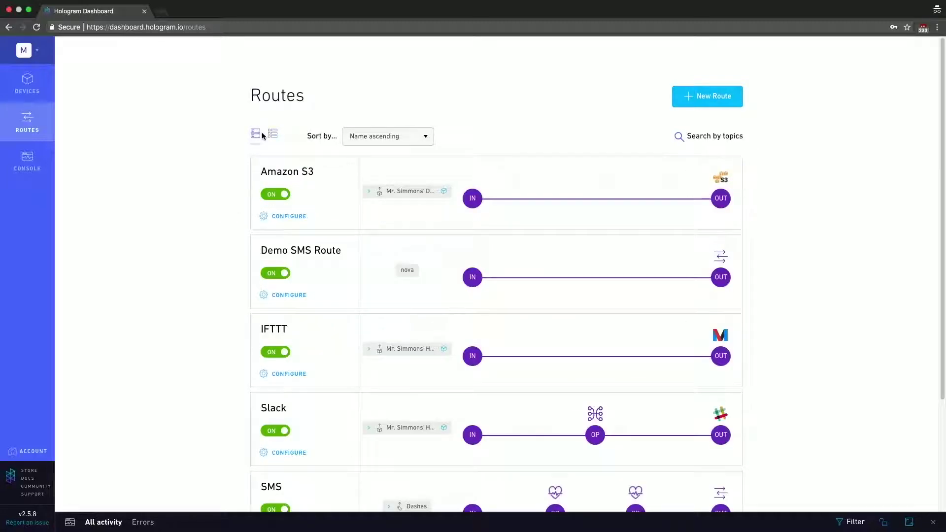
{"action": "left_click", "coordinate": [703, 95]}
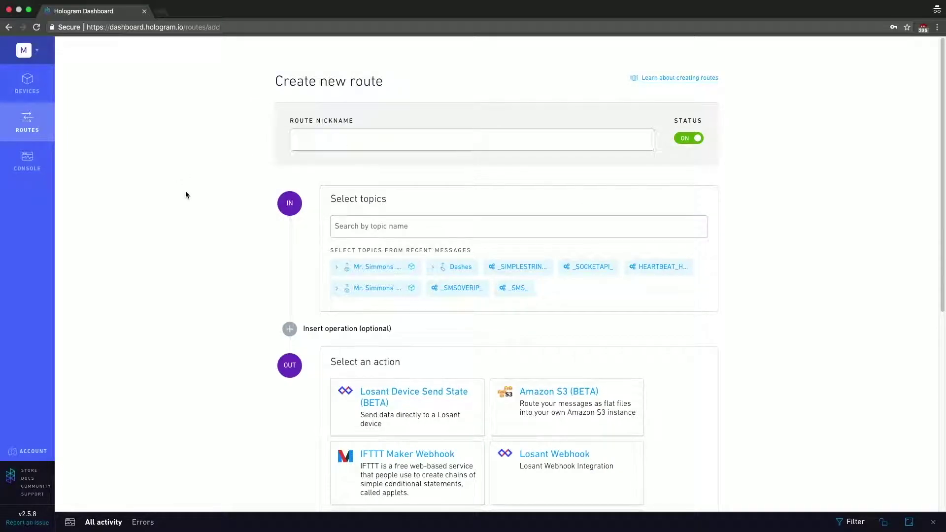
Enter 'Demo Route 2' as the new route's nickname, fixing a typo along the way
{"action": "scroll", "coordinate": [201, 189], "scroll_direction": "down", "scroll_amount": 1}
{"action": "left_click", "coordinate": [312, 103]}
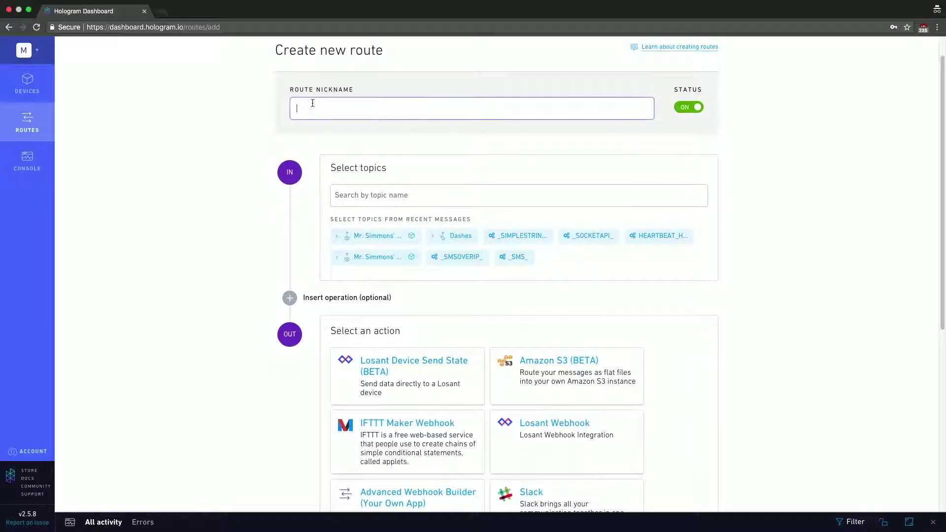
{"action": "type", "text": "Demo R"}
{"action": "key", "text": "BackSpace"}
{"action": "key", "text": "BackSpace"}
{"action": "key", "text": "BackSpace"}
{"action": "key", "text": "BackSpace"}
{"action": "key", "text": "BackSpace"}
{"action": "type", "text": "emo Route 2"}
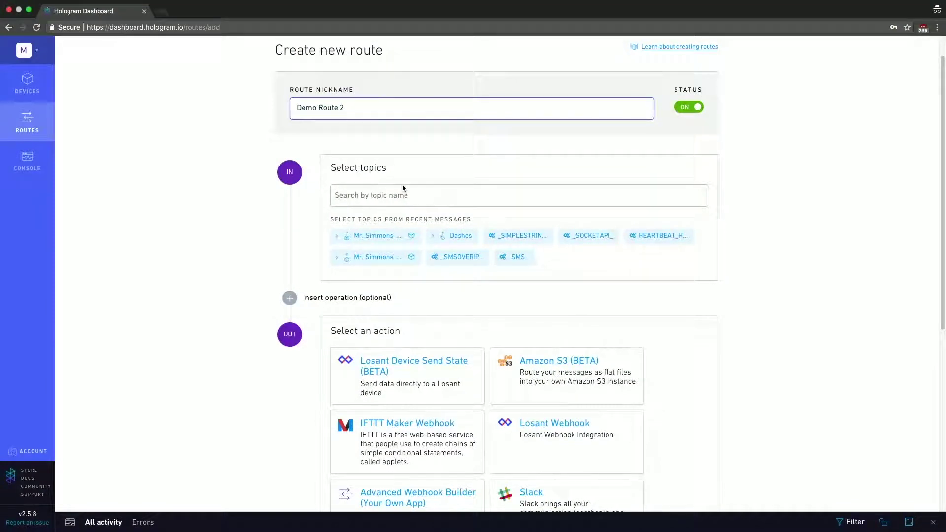
Add the topic 'nova' as the route's input, then scroll down to the action cards
{"action": "left_click", "coordinate": [390, 196]}
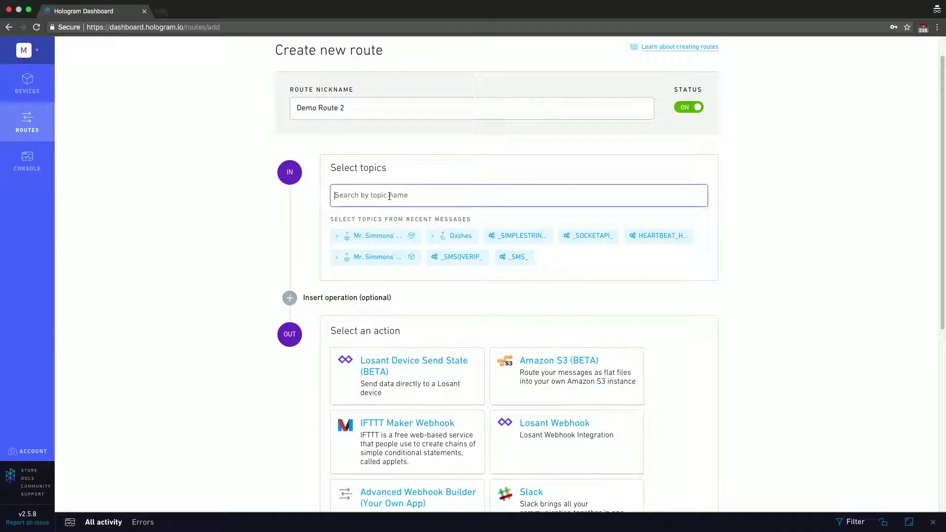
{"action": "type", "text": "nova"}
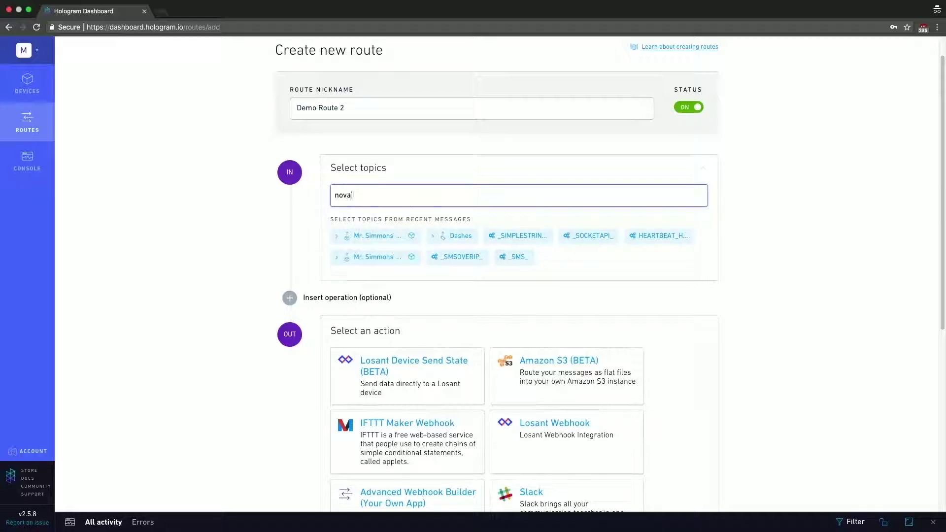
{"action": "key", "text": "Return"}
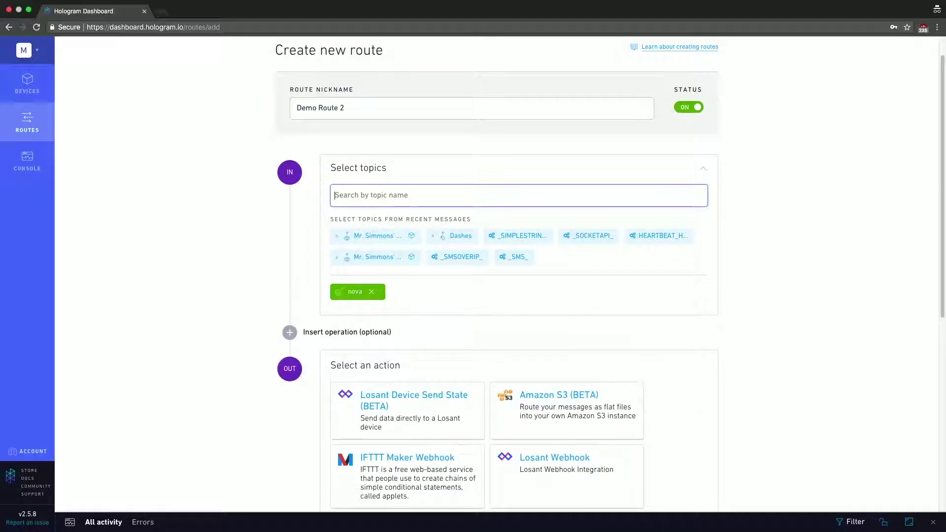
{"action": "scroll", "coordinate": [241, 263], "scroll_direction": "down", "scroll_amount": 2}
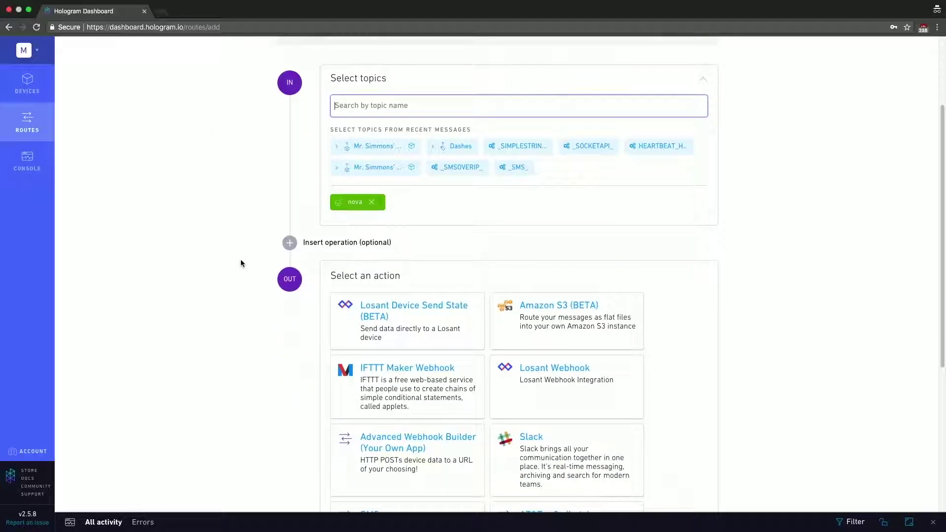
{"action": "scroll", "coordinate": [241, 263], "scroll_direction": "down", "scroll_amount": 2}
{"action": "scroll", "coordinate": [241, 261], "scroll_direction": "down", "scroll_amount": 1}
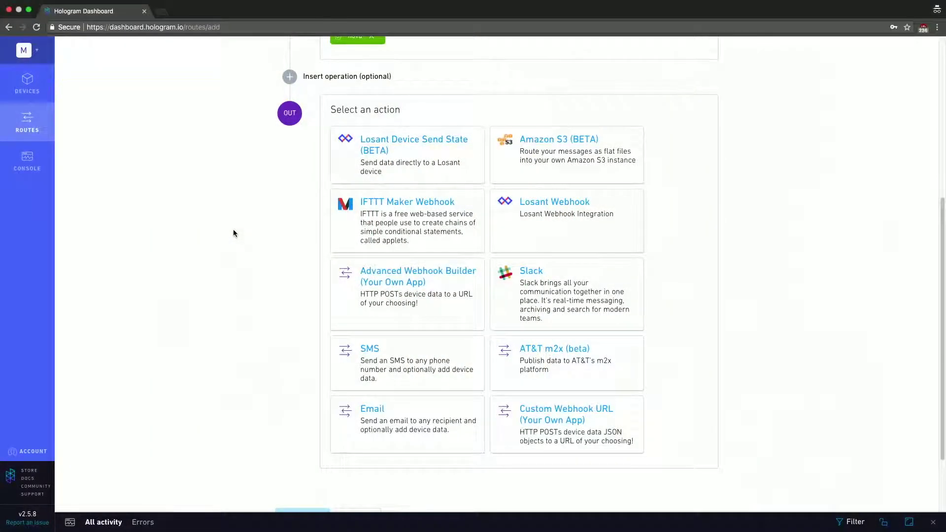
Choose SMS as the output action and enter the recipient phone number
{"action": "left_click", "coordinate": [400, 376]}
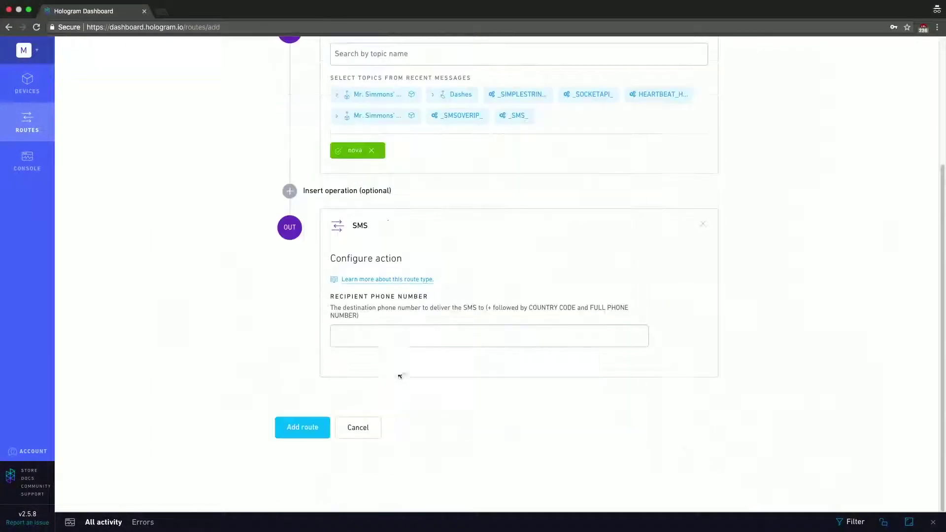
{"action": "left_click", "coordinate": [397, 332]}
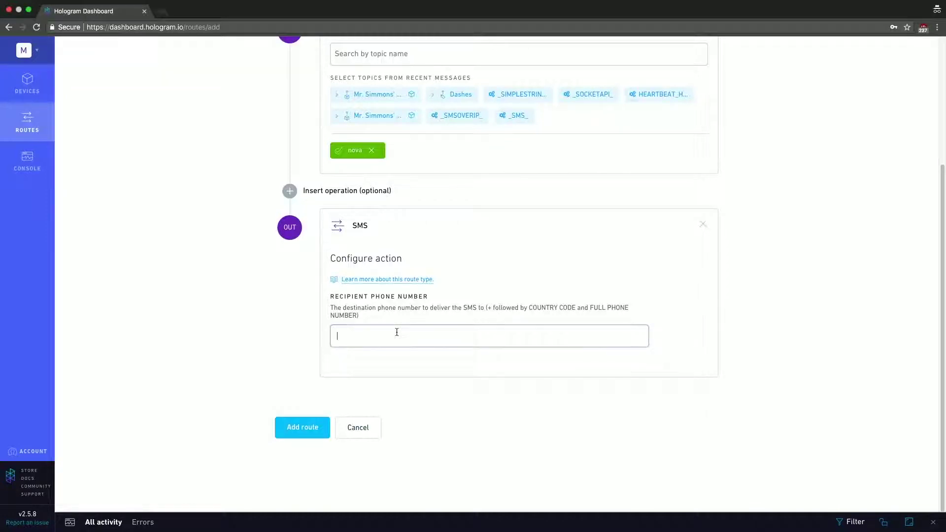
{"action": "type", "text": "+1234"}
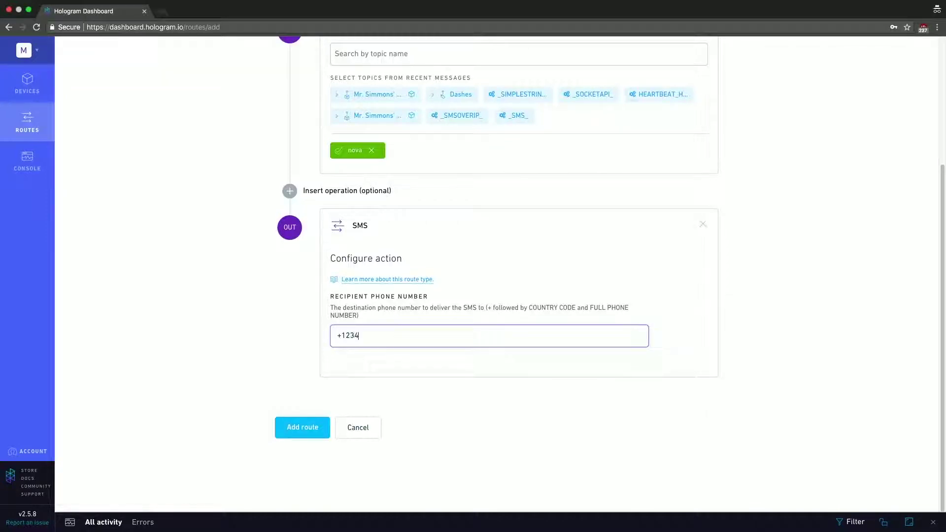
{"action": "type", "text": "5567e684"}
{"action": "key", "text": "BackSpace"}
{"action": "key", "text": "BackSpace"}
{"action": "type", "text": "w5"}
{"action": "type", "text": "245"}
{"action": "scroll", "coordinate": [271, 389], "scroll_direction": "up", "scroll_amount": 3}
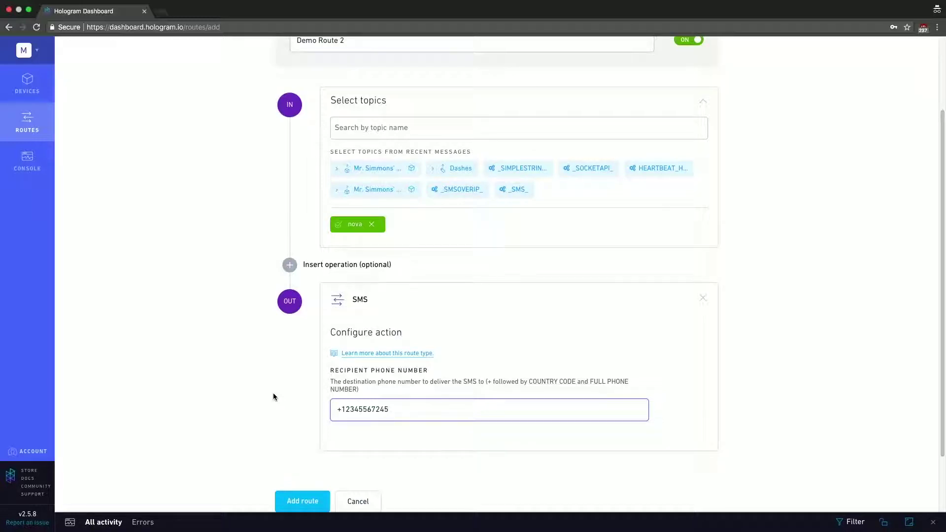
Insert a heartbeat operation between the nova topic and SMS action, then attempt to save
{"action": "left_click", "coordinate": [290, 265]}
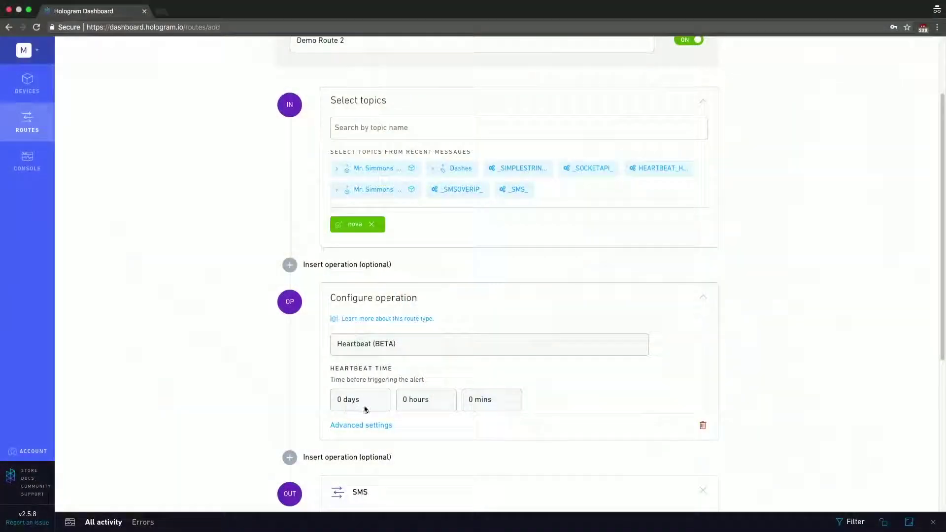
{"action": "scroll", "coordinate": [721, 423], "scroll_direction": "down", "scroll_amount": 5}
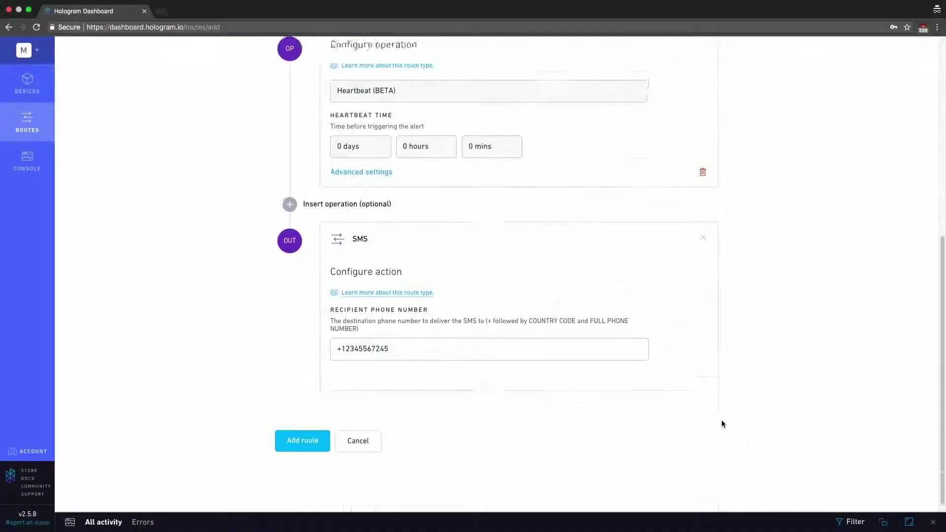
{"action": "left_click", "coordinate": [293, 434]}
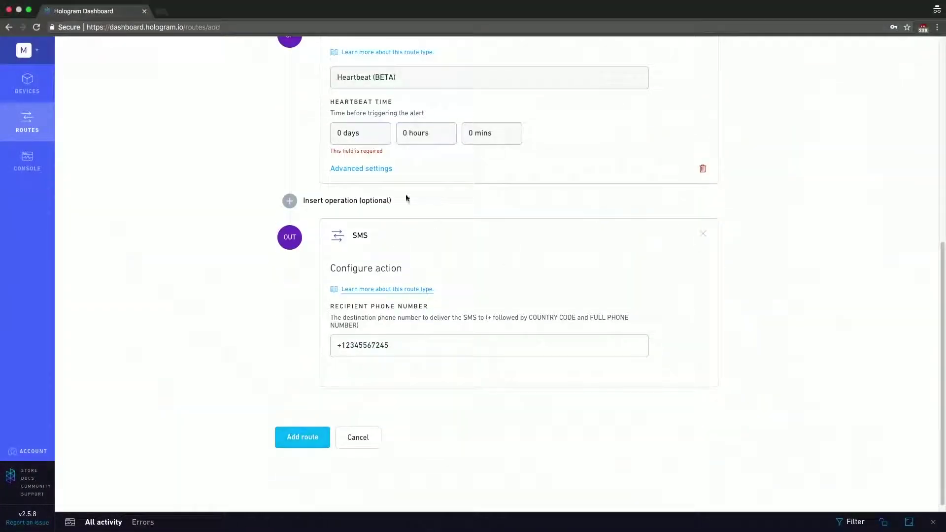
Set the heartbeat time to 60 days and save the new route
{"action": "left_click", "coordinate": [413, 133]}
{"action": "left_click", "coordinate": [347, 136]}
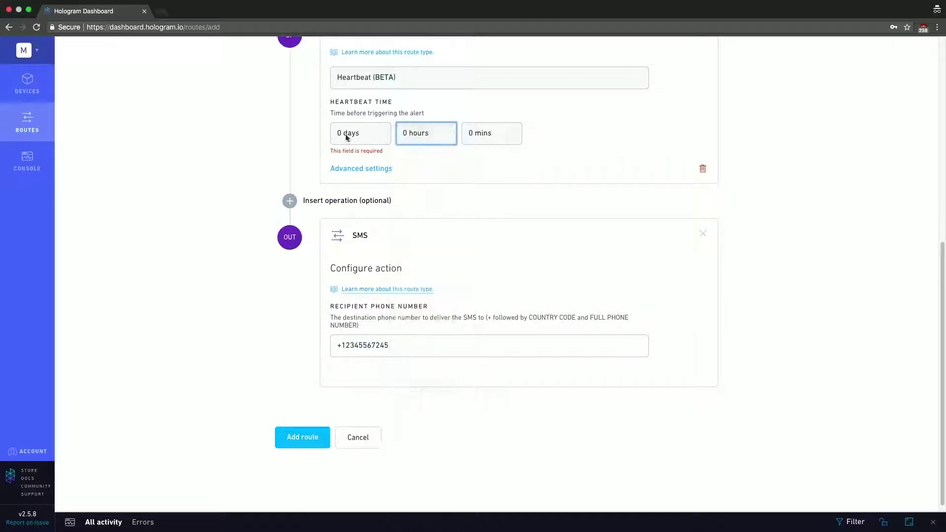
{"action": "left_click", "coordinate": [347, 136]}
{"action": "scroll", "coordinate": [367, 486], "scroll_direction": "down", "scroll_amount": 5}
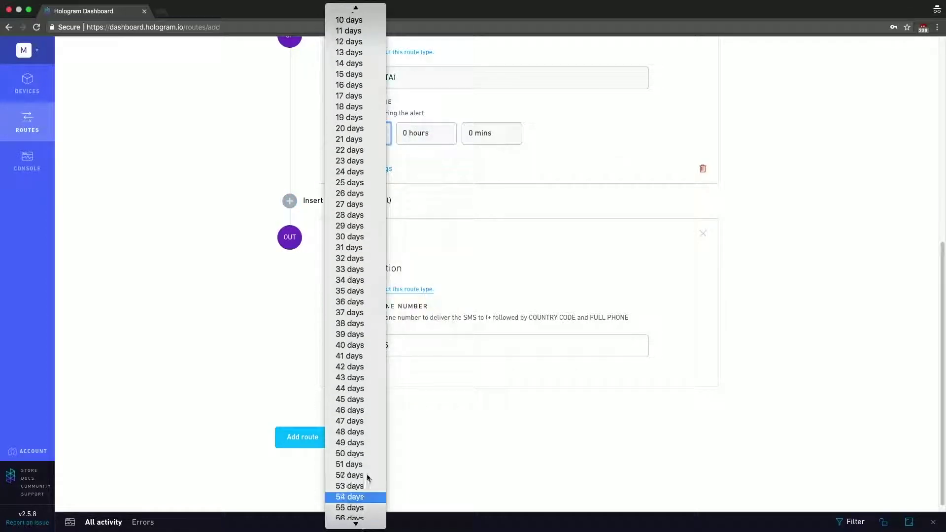
{"action": "scroll", "coordinate": [365, 483], "scroll_direction": "down", "scroll_amount": 3}
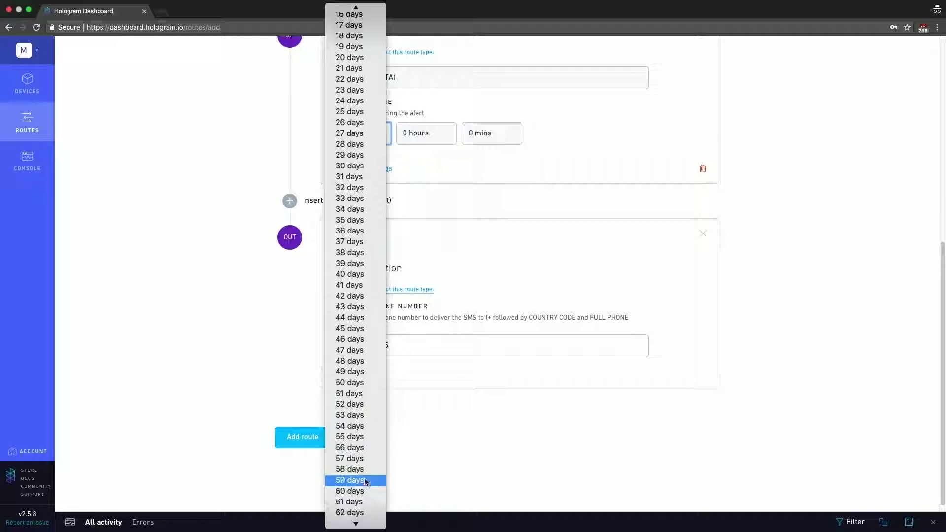
{"action": "left_click", "coordinate": [365, 485]}
{"action": "left_click", "coordinate": [303, 436]}
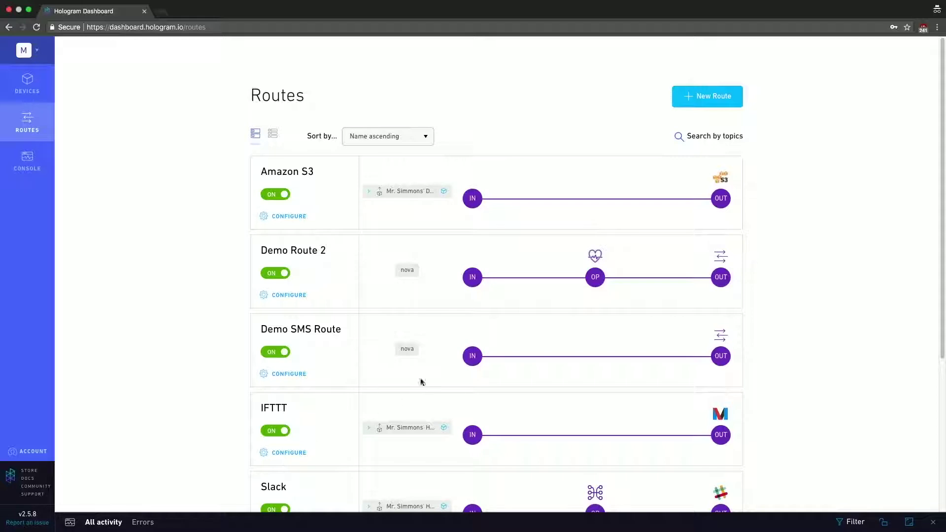
Open Demo Route 2's configuration from the Routes list
{"action": "left_click", "coordinate": [286, 295]}
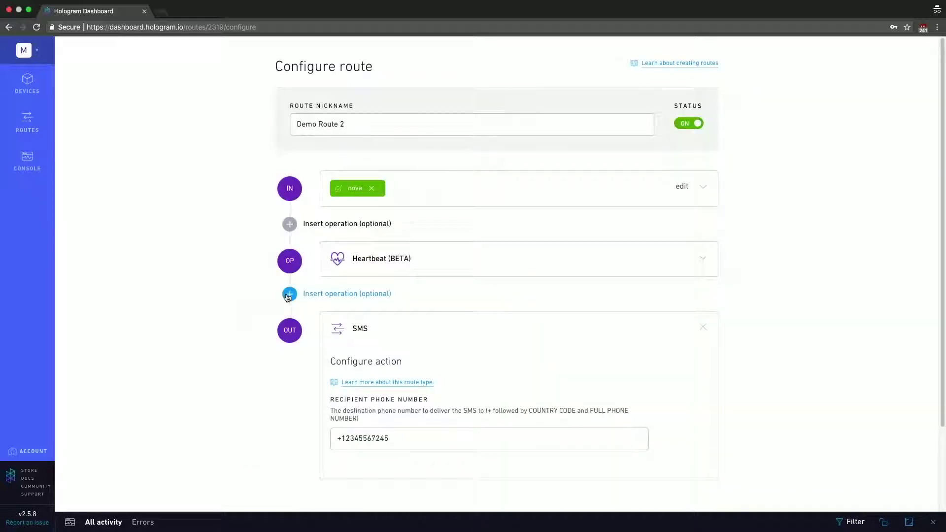
Delete the Heartbeat operation from Demo Route 2 and save the route update
{"action": "left_click", "coordinate": [706, 266]}
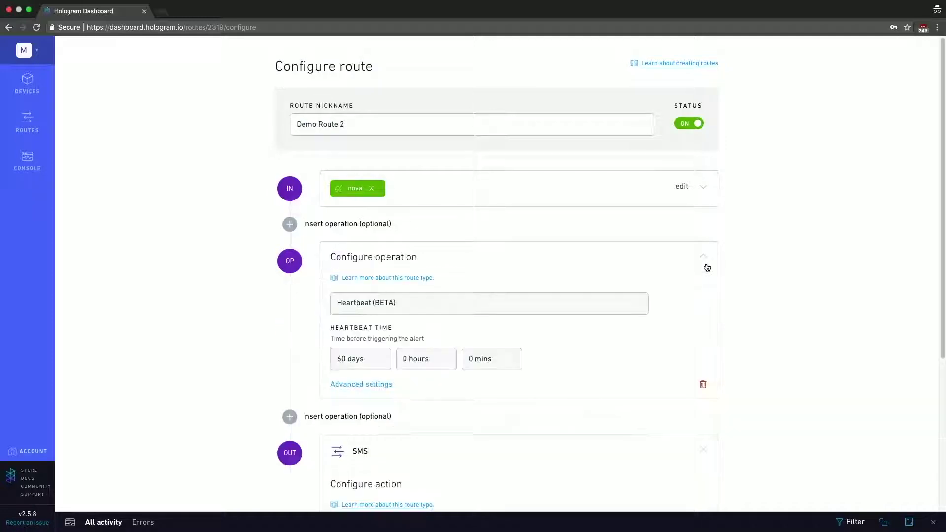
{"action": "left_click", "coordinate": [702, 384]}
{"action": "left_click", "coordinate": [323, 460]}
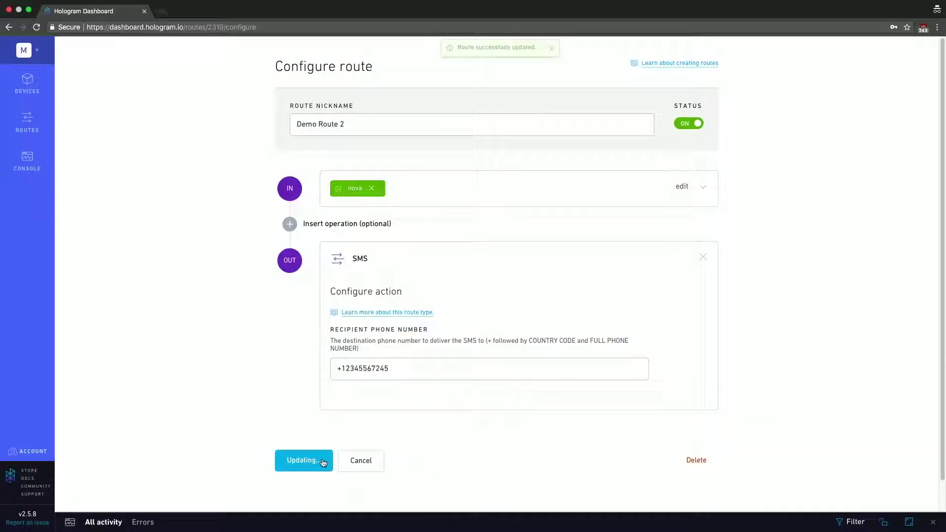
{"action": "left_click", "coordinate": [323, 460]}
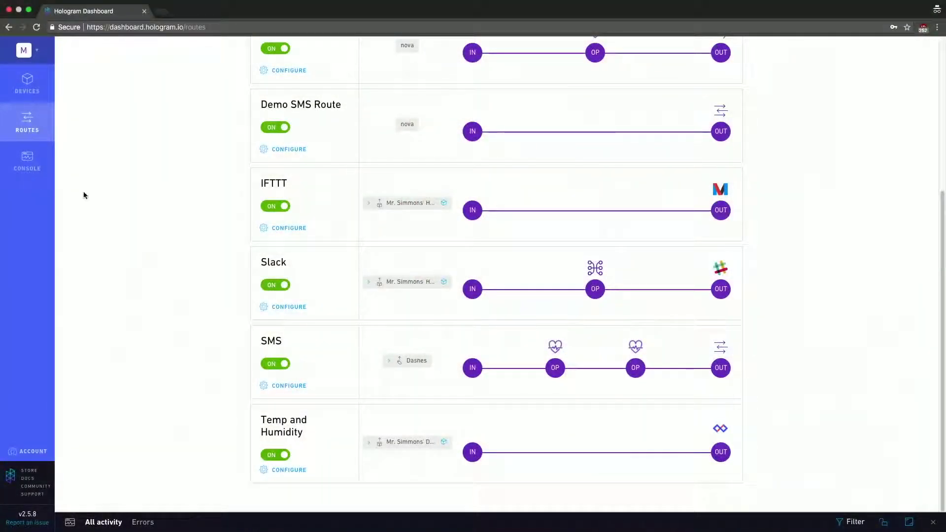
Open the device-message console and switch it to the Errors tab
{"action": "left_click", "coordinate": [29, 161]}
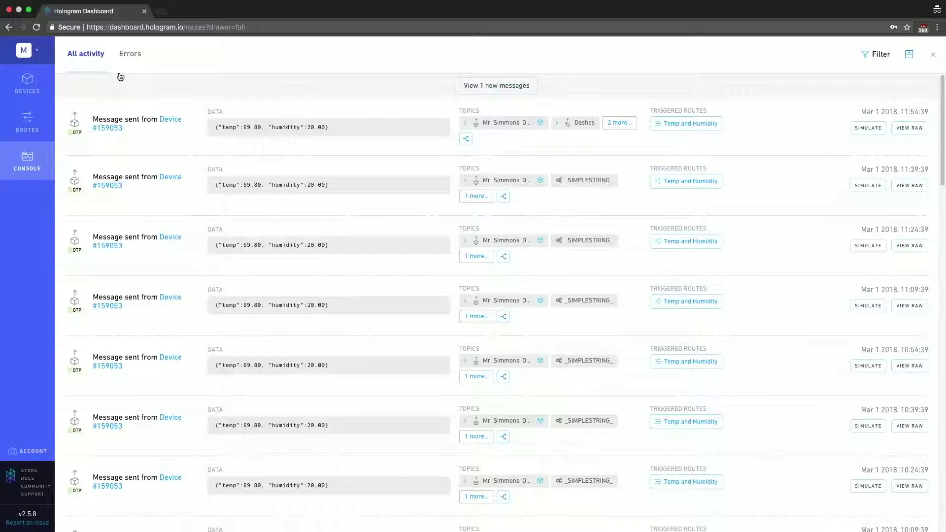
{"action": "left_click", "coordinate": [131, 57]}
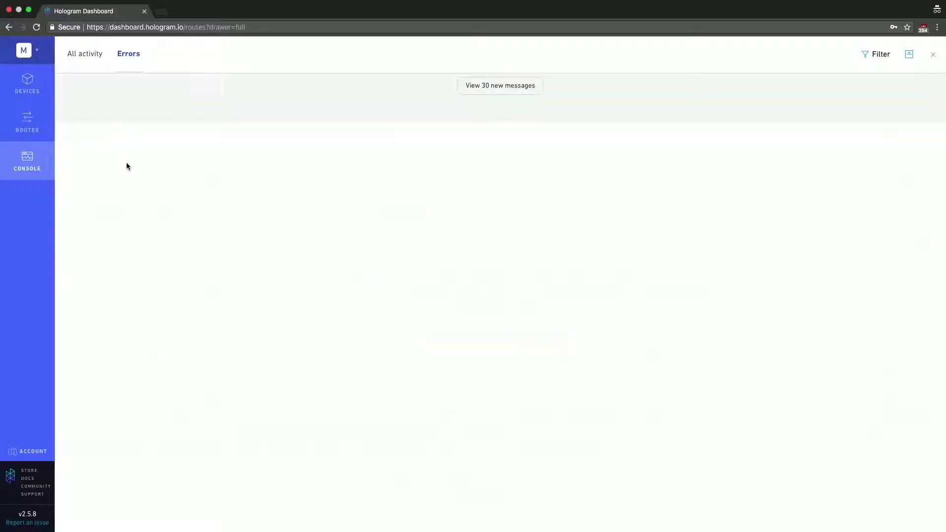
Load the 30 new error messages, then return the console to All activity
{"action": "left_click", "coordinate": [473, 86]}
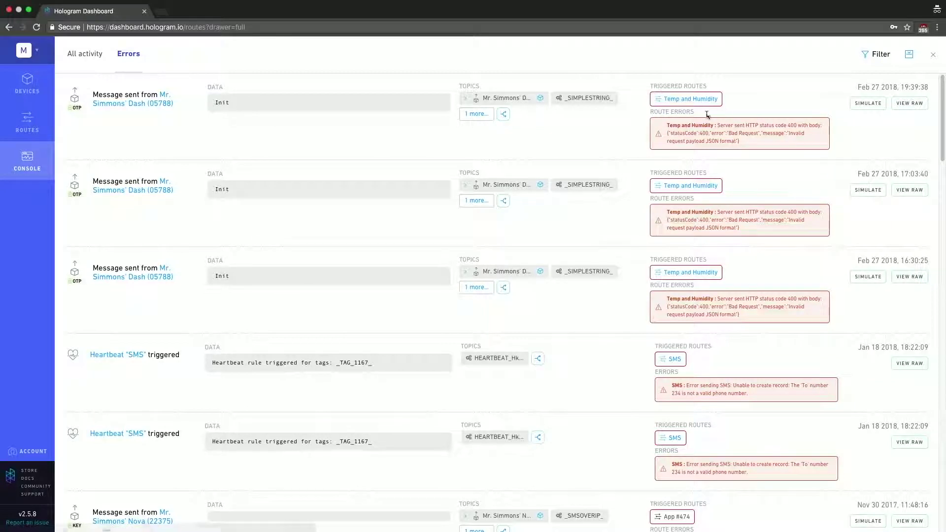
{"action": "left_click", "coordinate": [93, 58]}
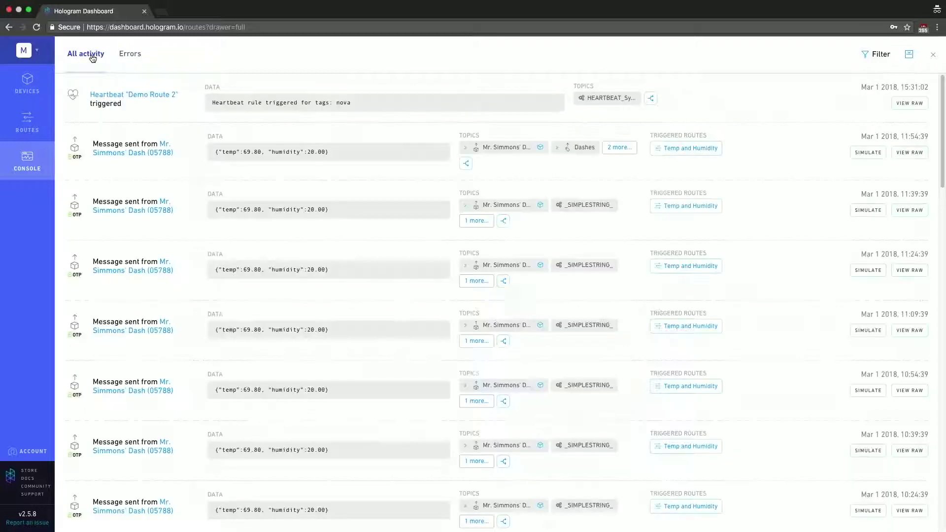
Toggle the log filter options, dock the console to the lower half, and go to Devices
{"action": "left_click", "coordinate": [881, 56]}
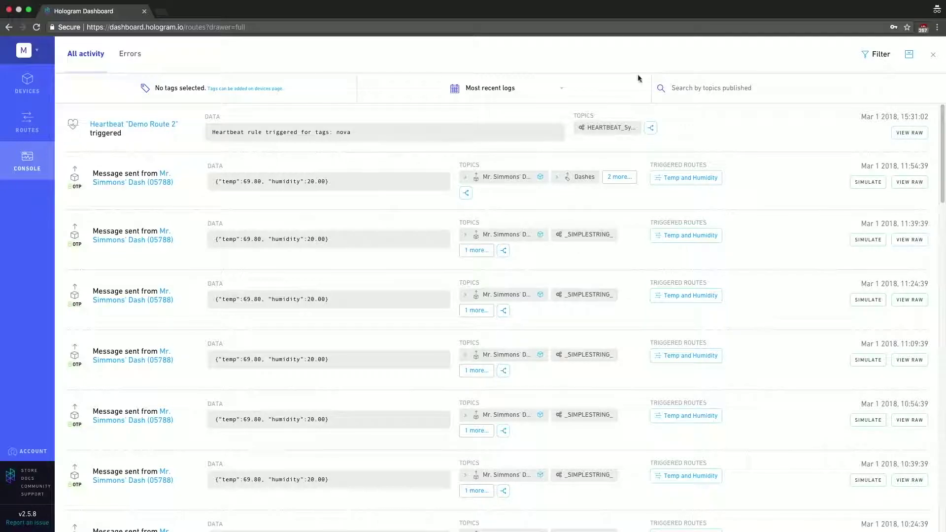
{"action": "left_click", "coordinate": [868, 57]}
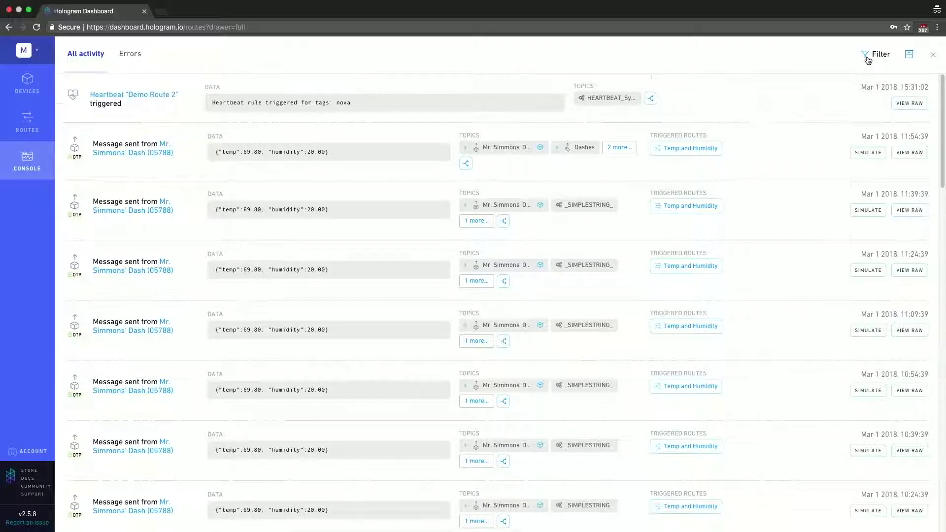
{"action": "left_click", "coordinate": [908, 57]}
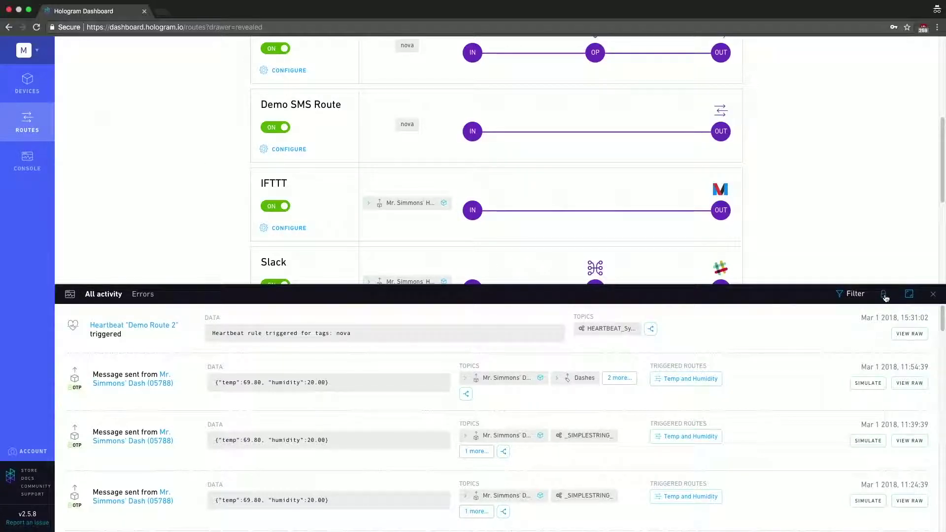
{"action": "left_click", "coordinate": [43, 88]}
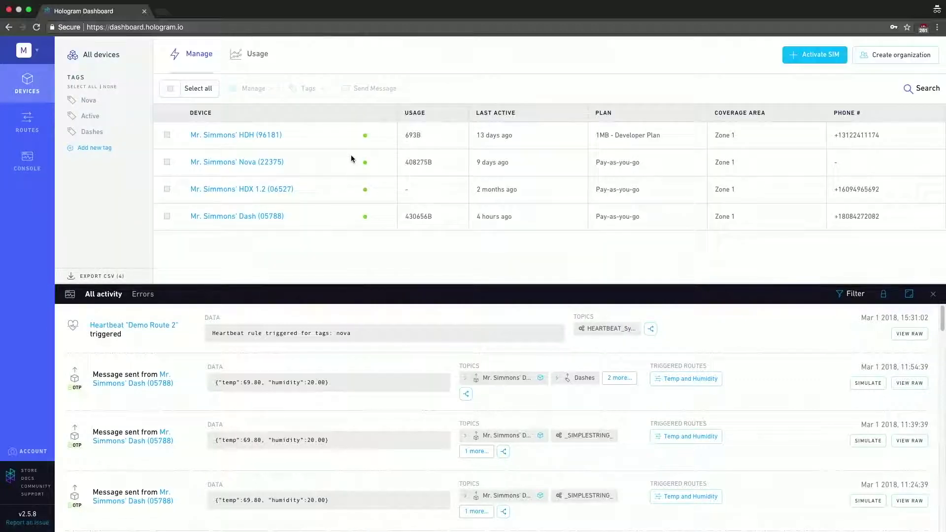
Expand the docked console drawer over the Devices page to full screen
{"action": "left_click", "coordinate": [909, 294]}
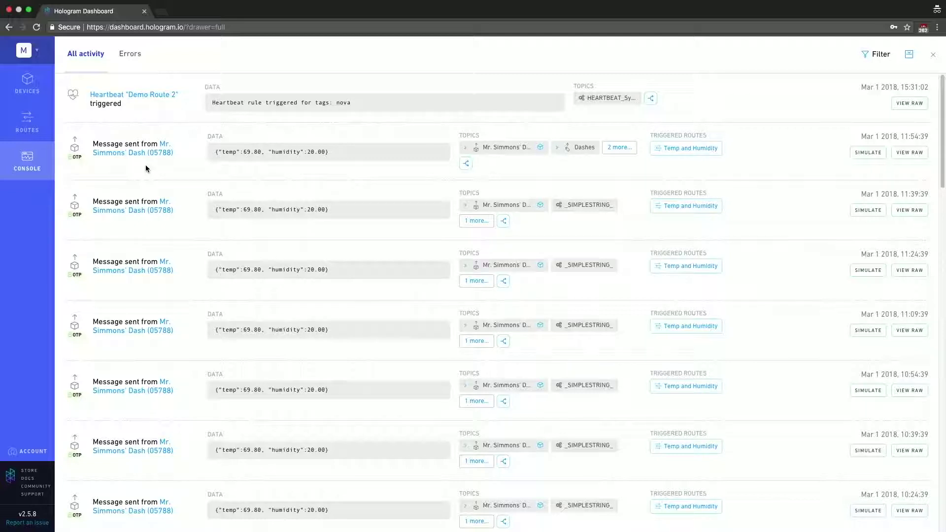
{"action": "mouse_move", "coordinate": [76, 163]}
{"action": "left_click", "coordinate": [618, 148]}
{"action": "left_click", "coordinate": [873, 154]}
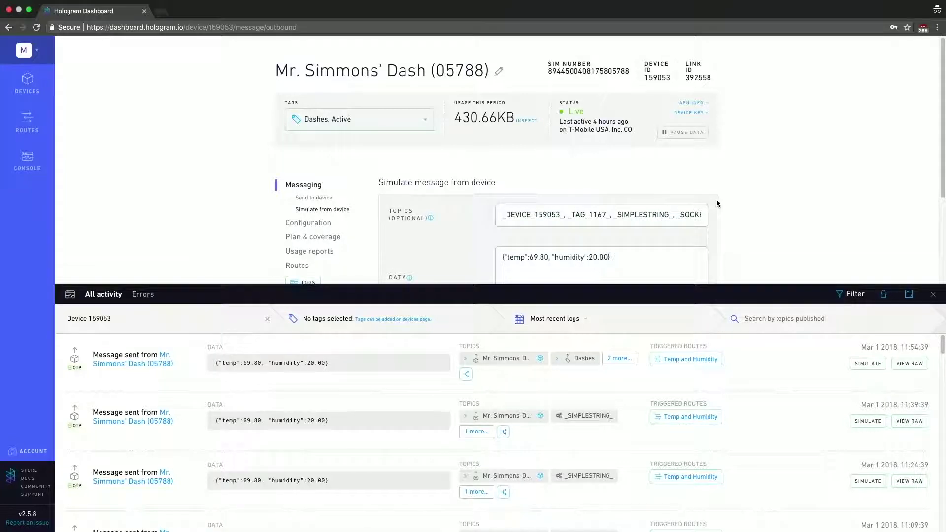
Scroll the device page down to the simulate-message form prefilled with the first message's topics and temperature/humidity data
{"action": "scroll", "coordinate": [716, 199], "scroll_direction": "down", "scroll_amount": 2}
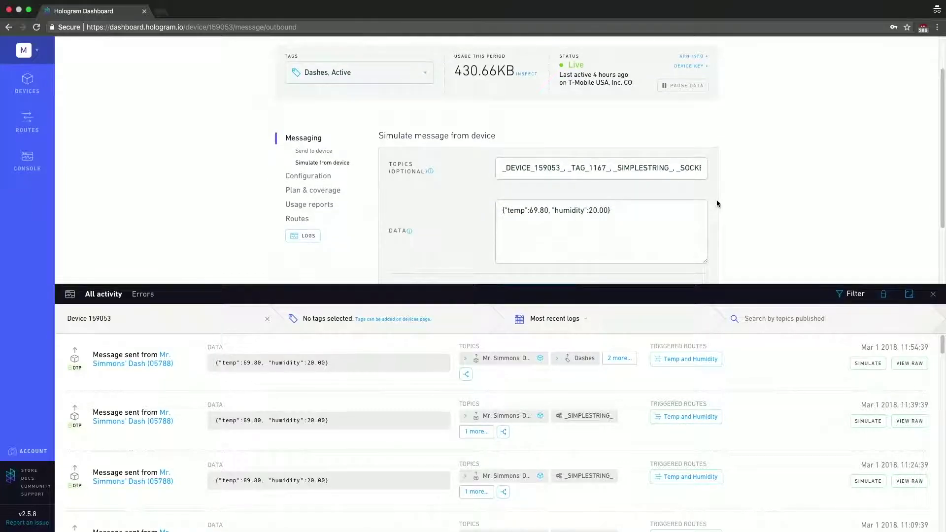